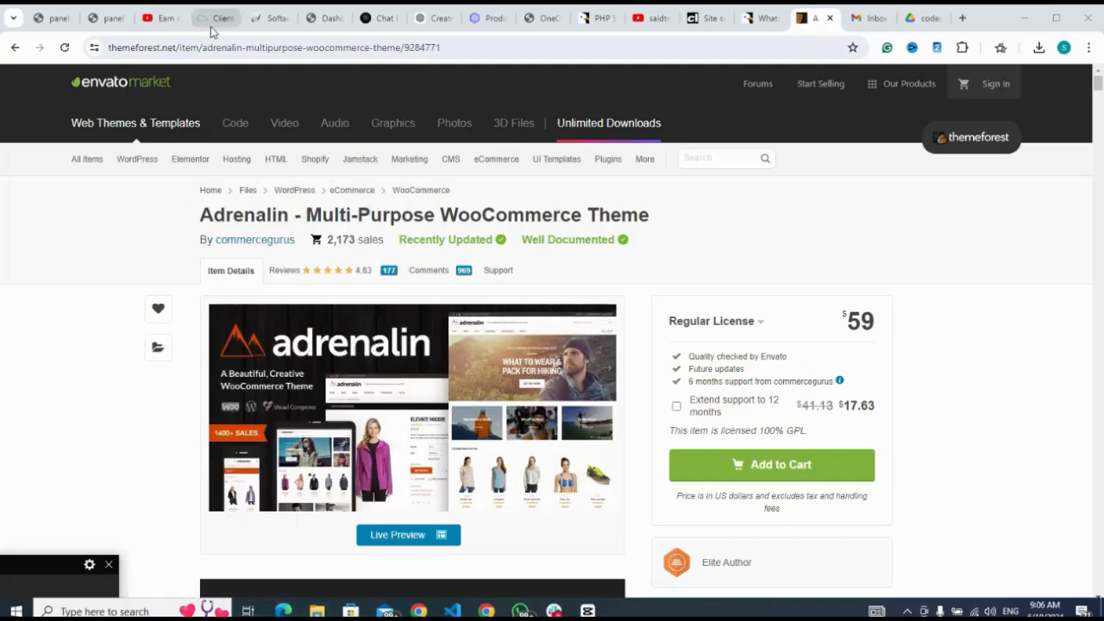
- Upload adrenalin.zip from the ThemeInstall folder as a new theme in the WordPress dashboard, then install and activate it
click(328, 19)
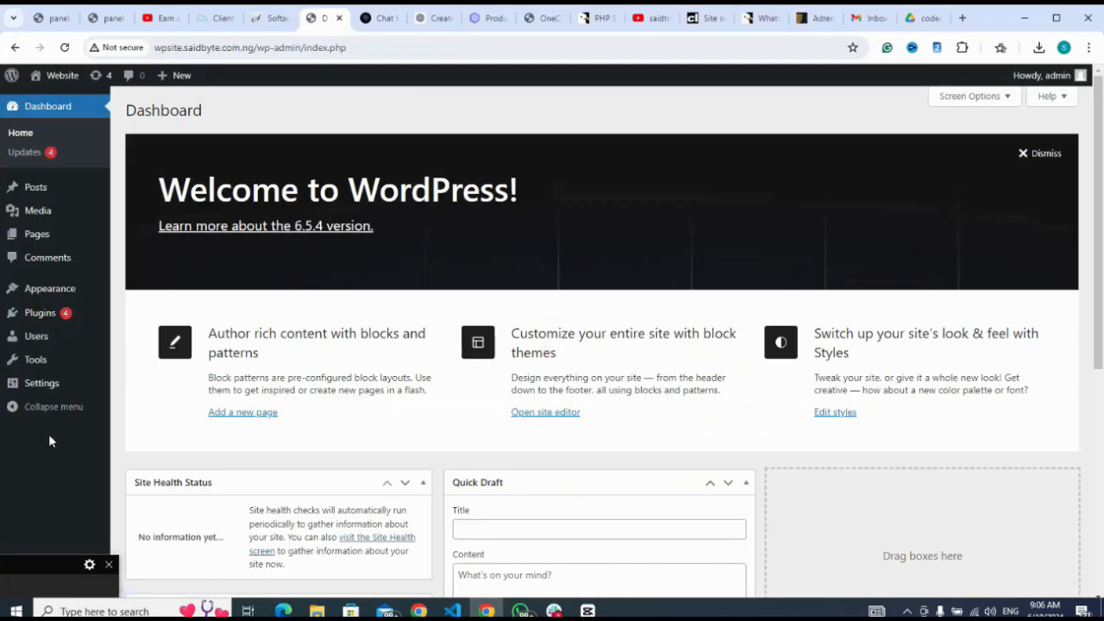
click(42, 289)
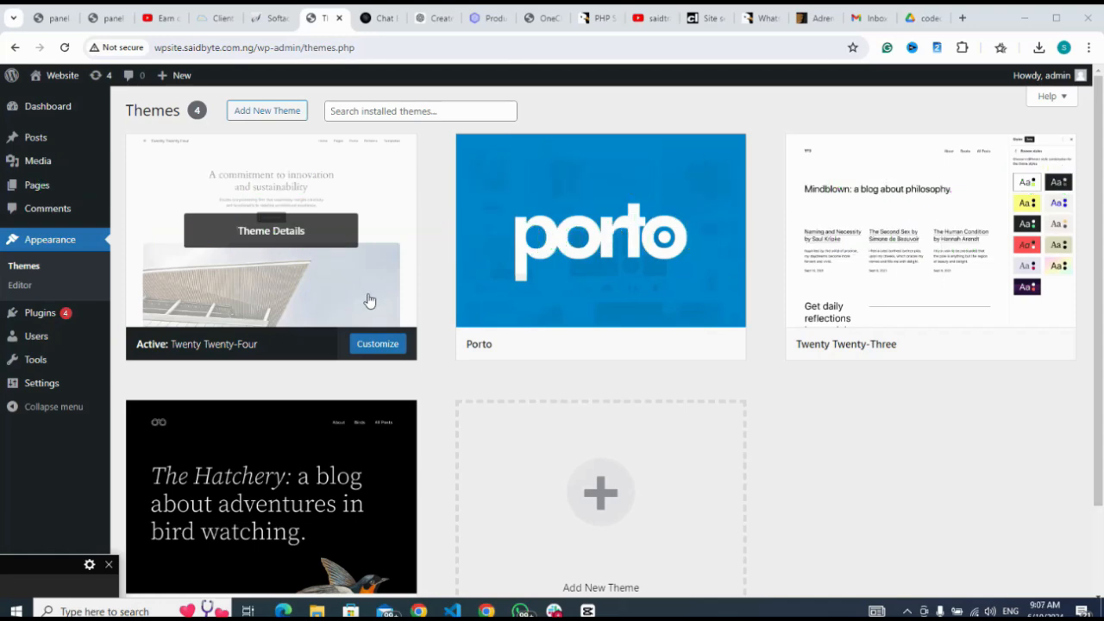
click(267, 111)
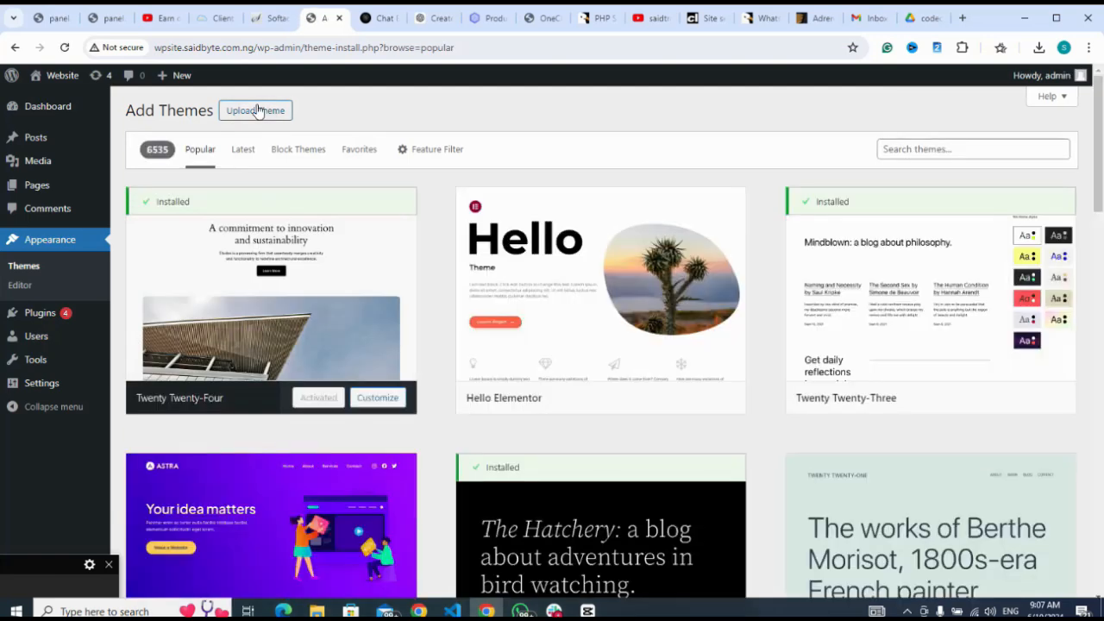
click(256, 110)
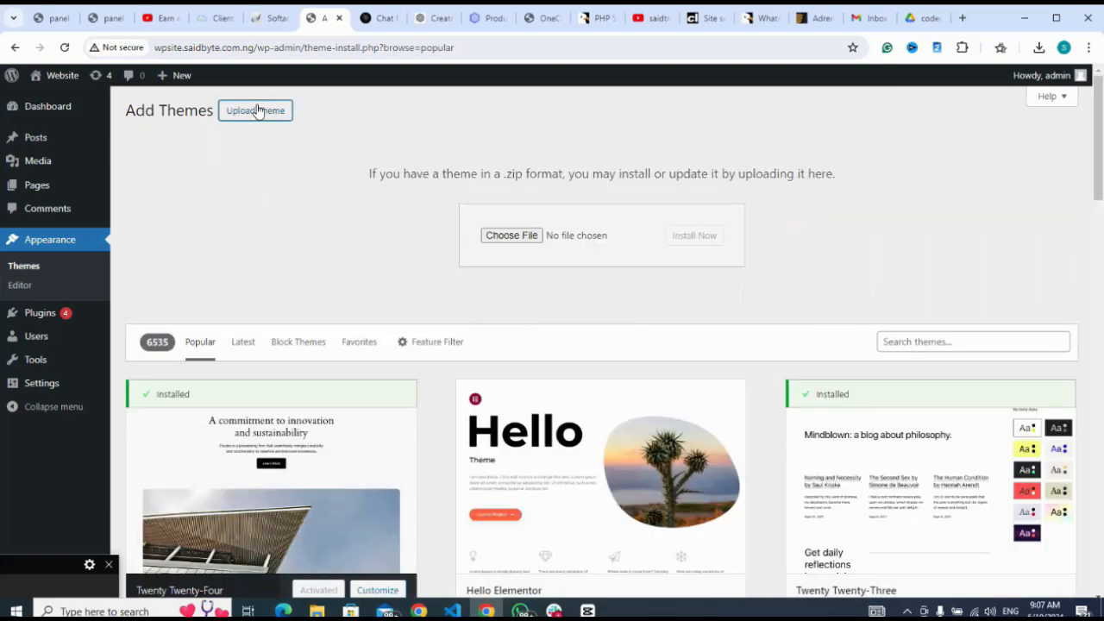
click(503, 236)
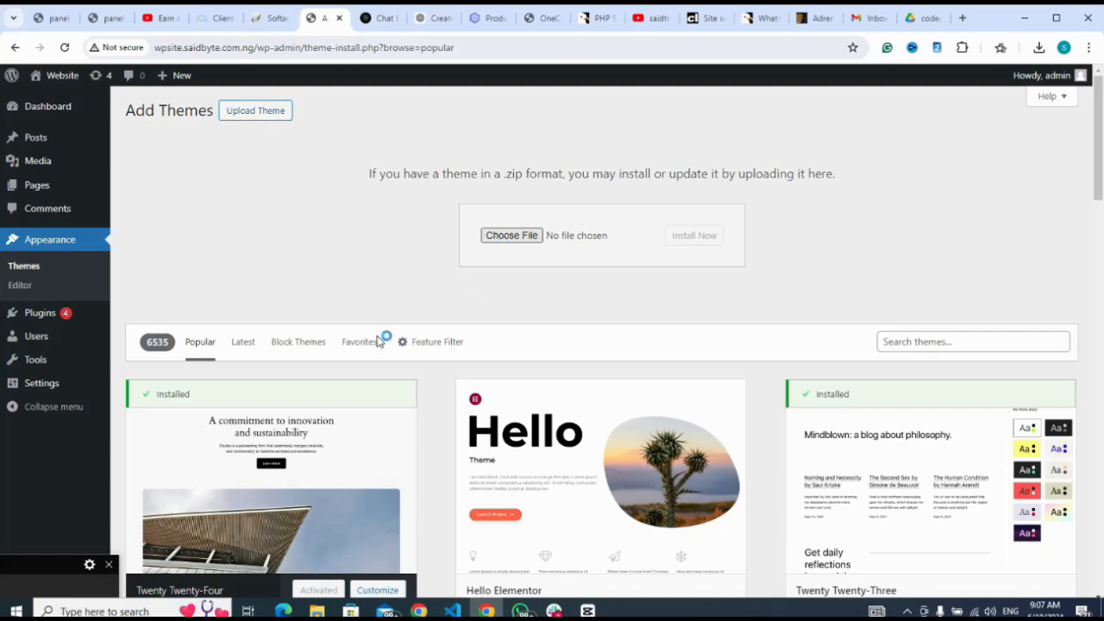
click(14, 577)
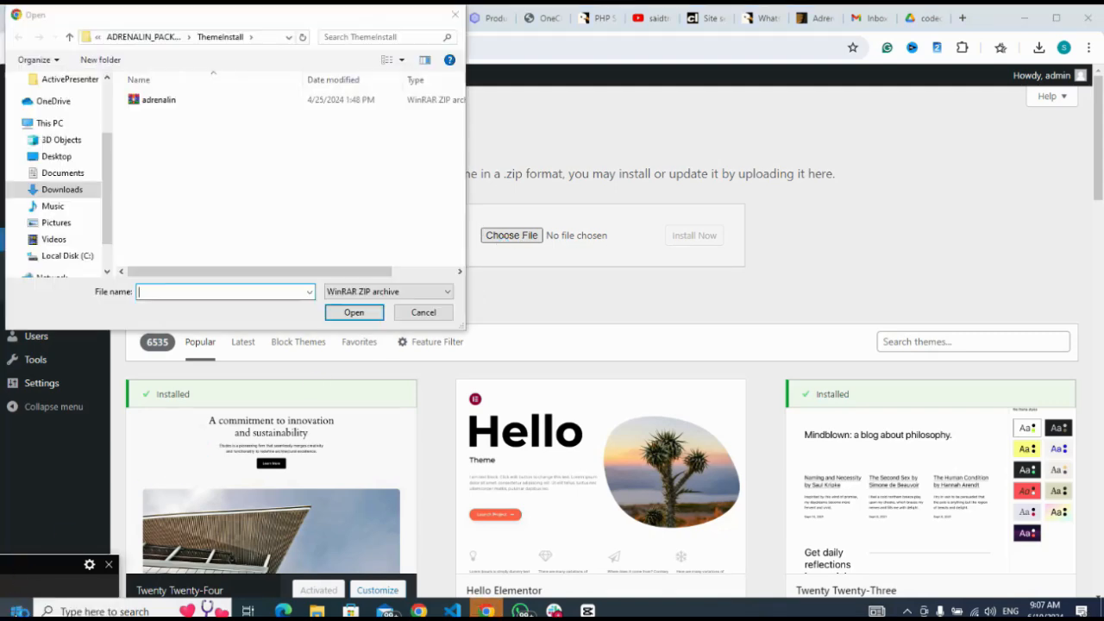
click(160, 110)
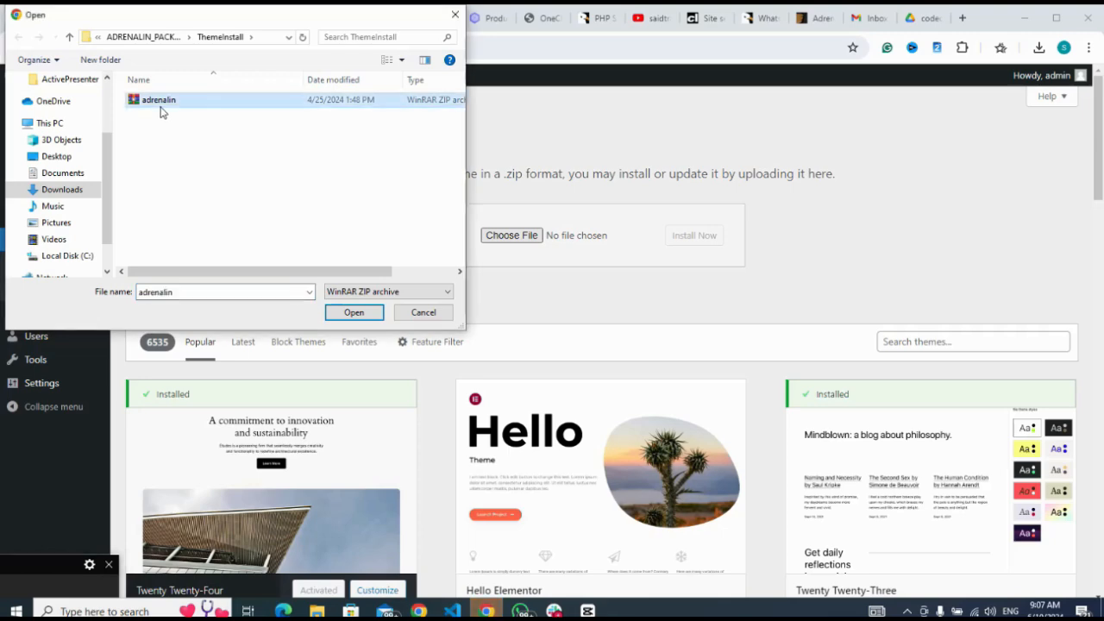
click(360, 317)
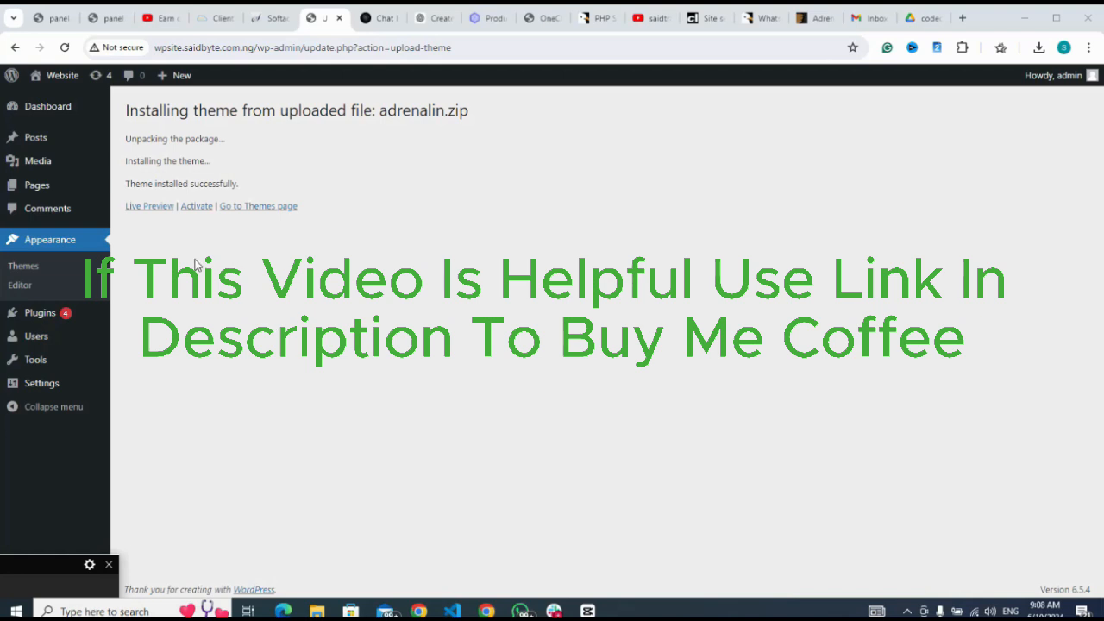
click(197, 207)
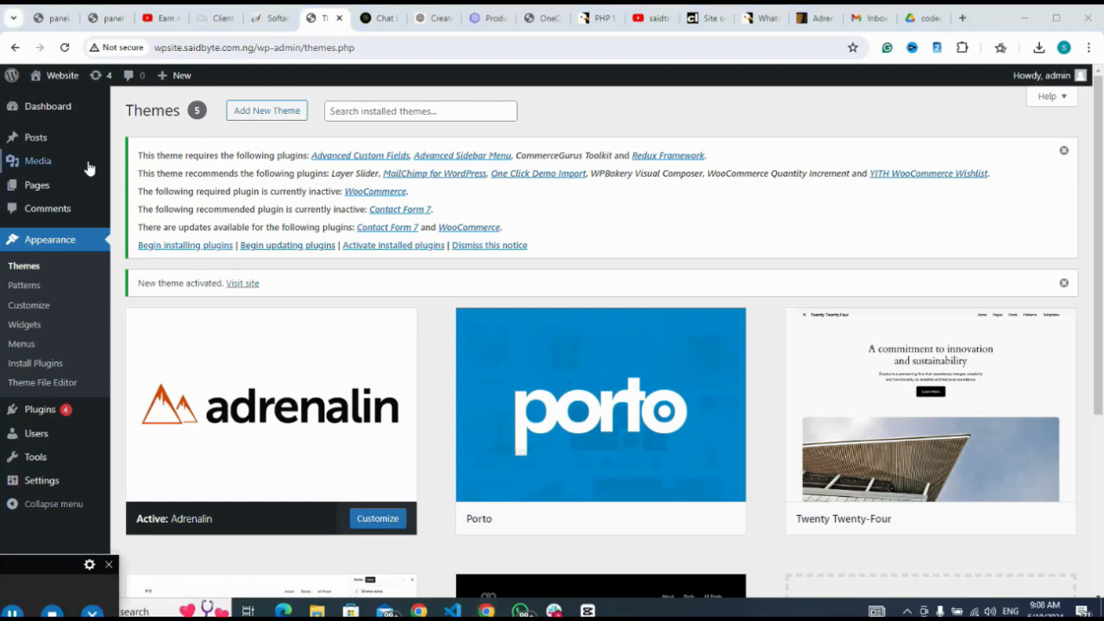
- Open the live site in a separate browser tab and view its front page with the Adrenalin theme
mouse_move(55, 77)
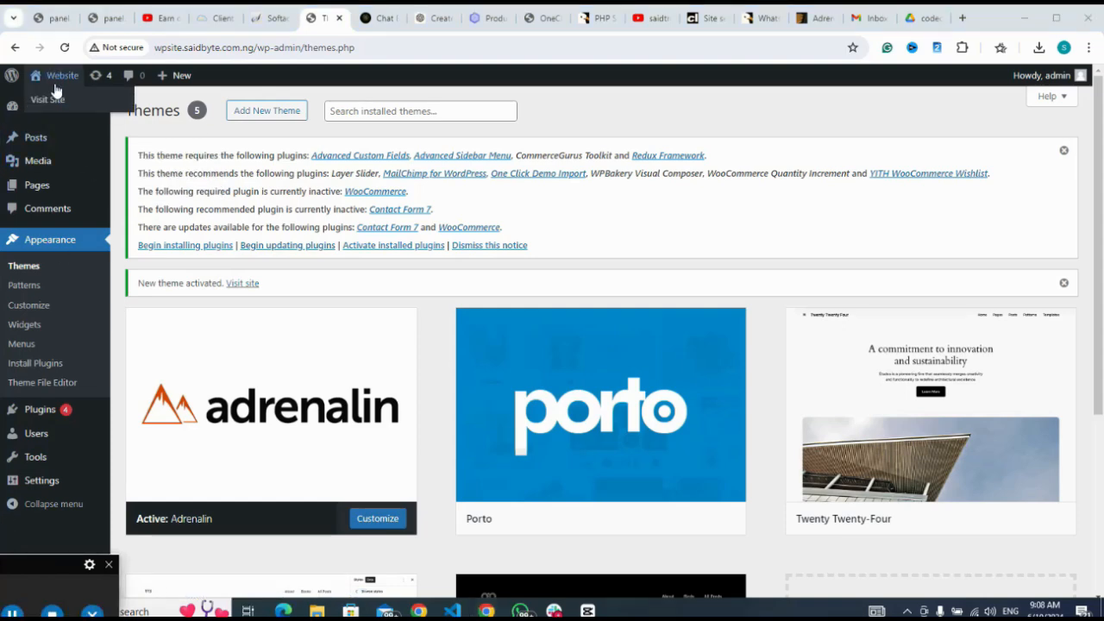
right_click(56, 102)
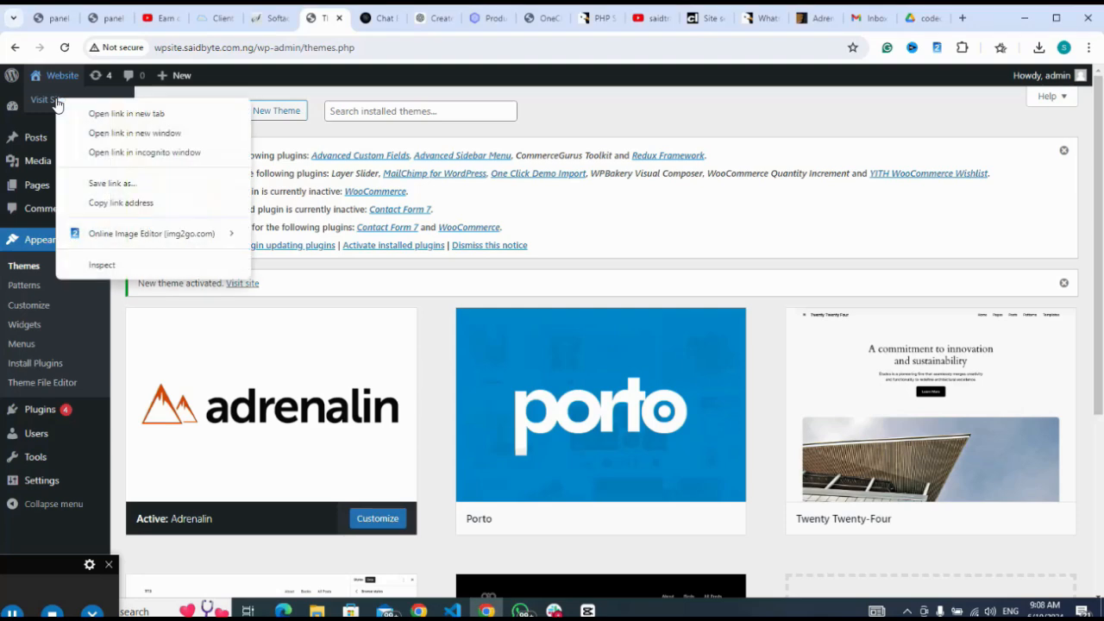
click(126, 113)
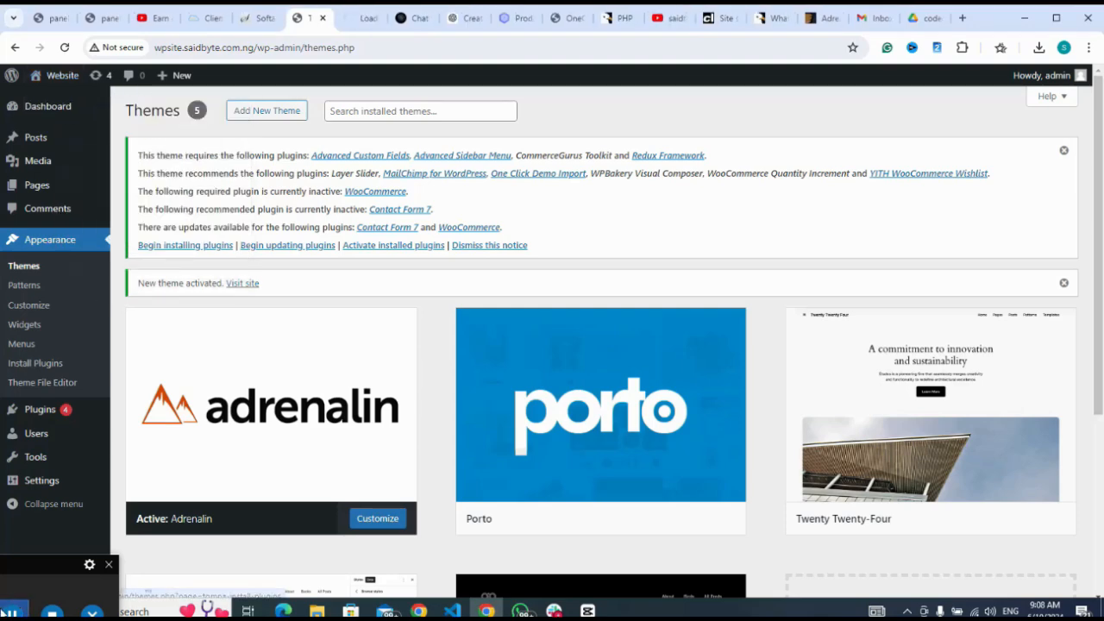
click(12, 611)
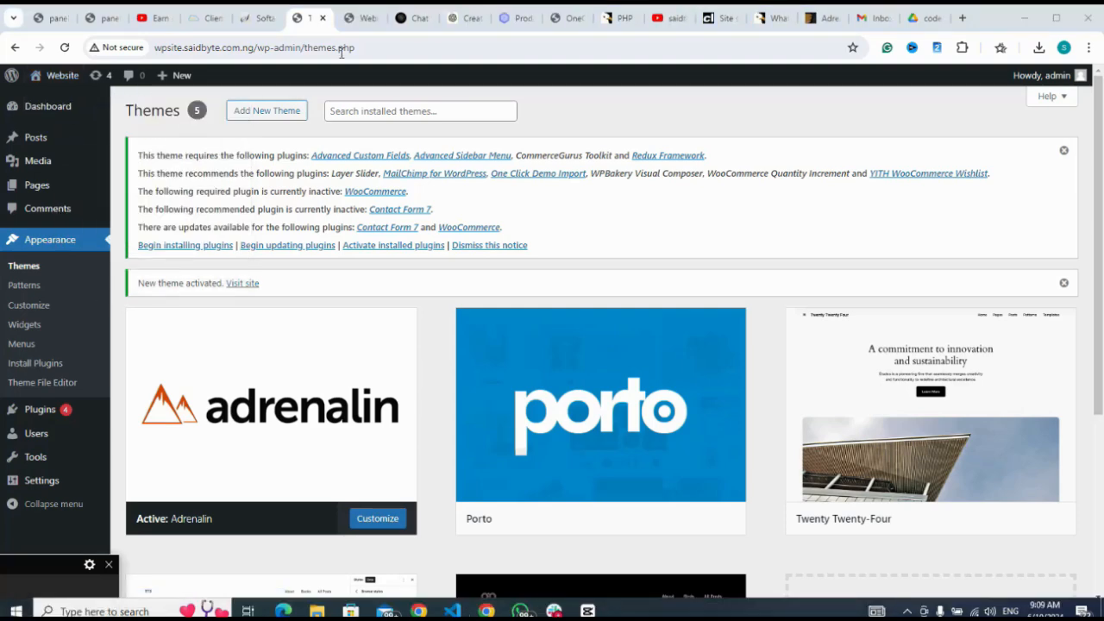
click(368, 19)
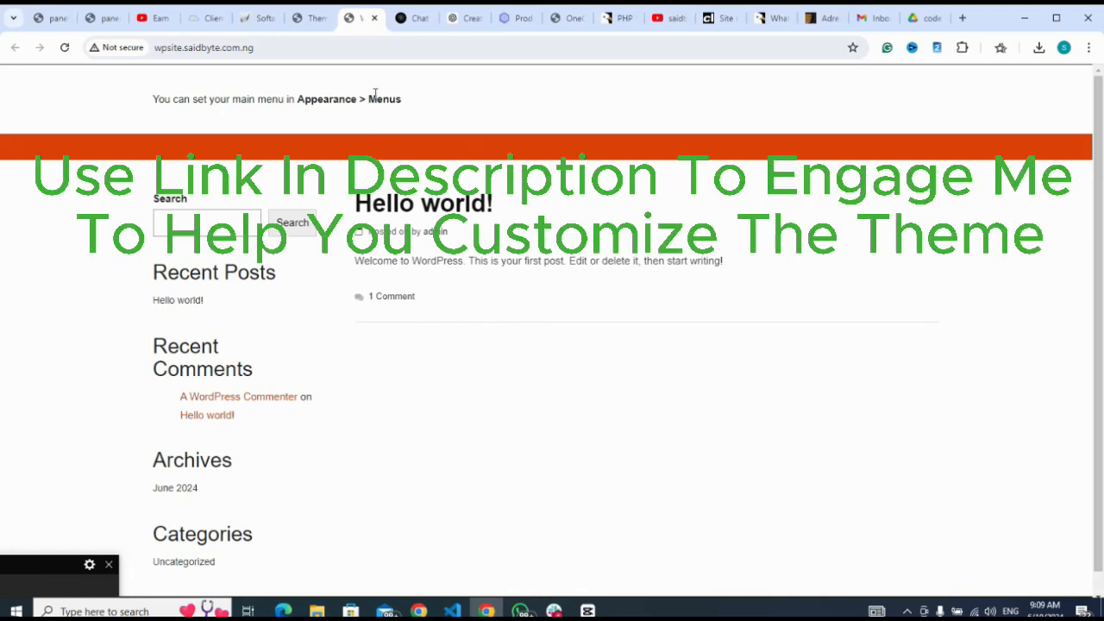
- Install and activate the required Advanced Custom Fields plugin from the theme's plugin notice in the WordPress dashboard
click(311, 18)
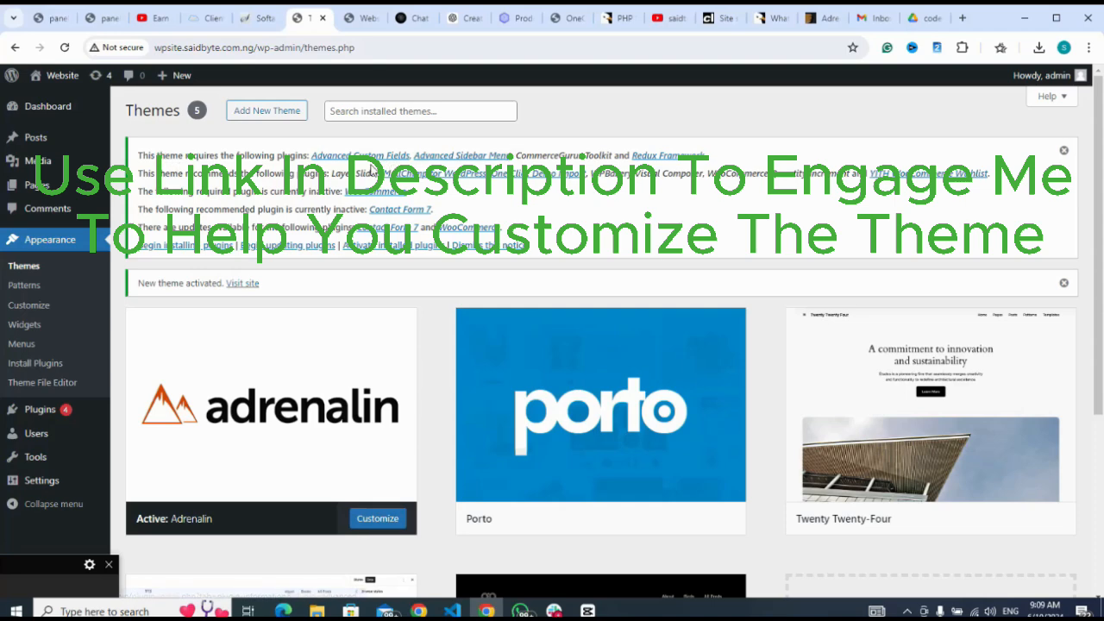
click(360, 159)
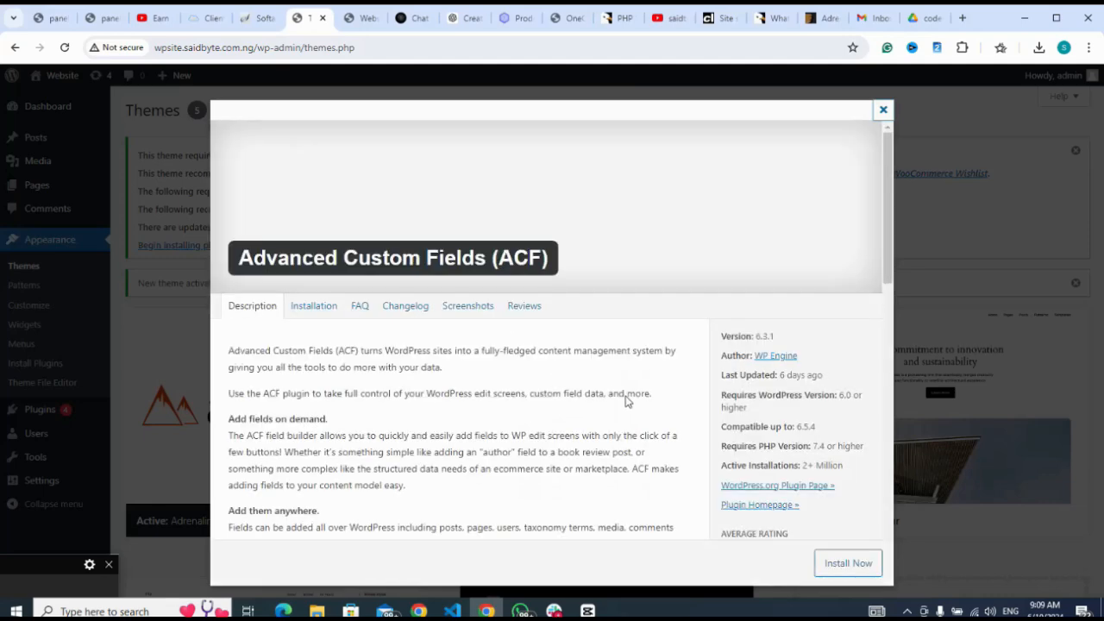
click(864, 565)
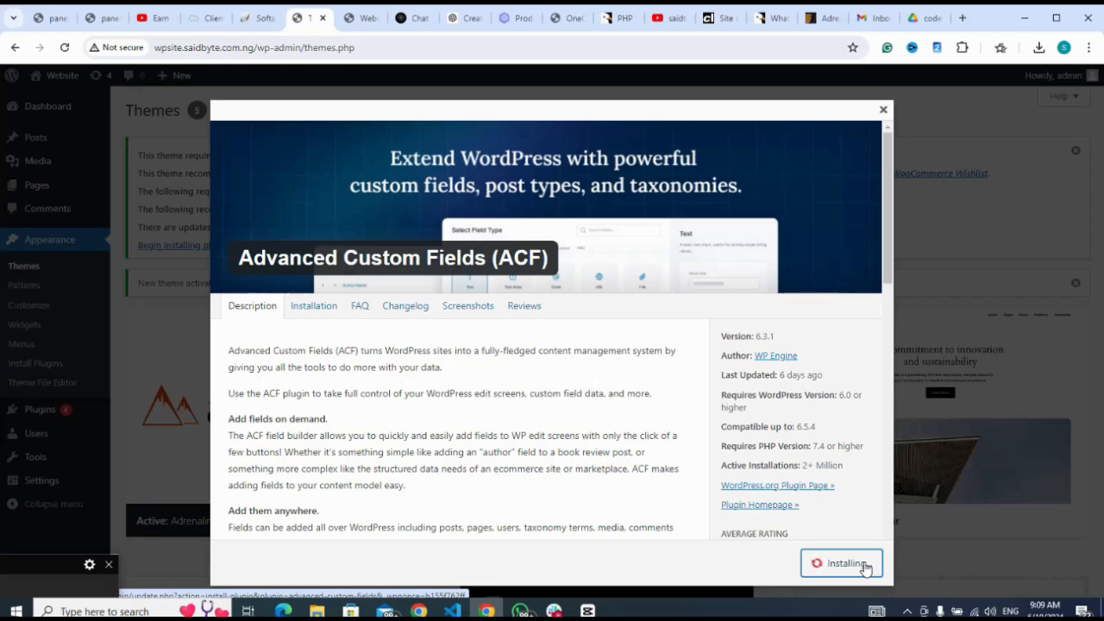
mouse_move(46, 570)
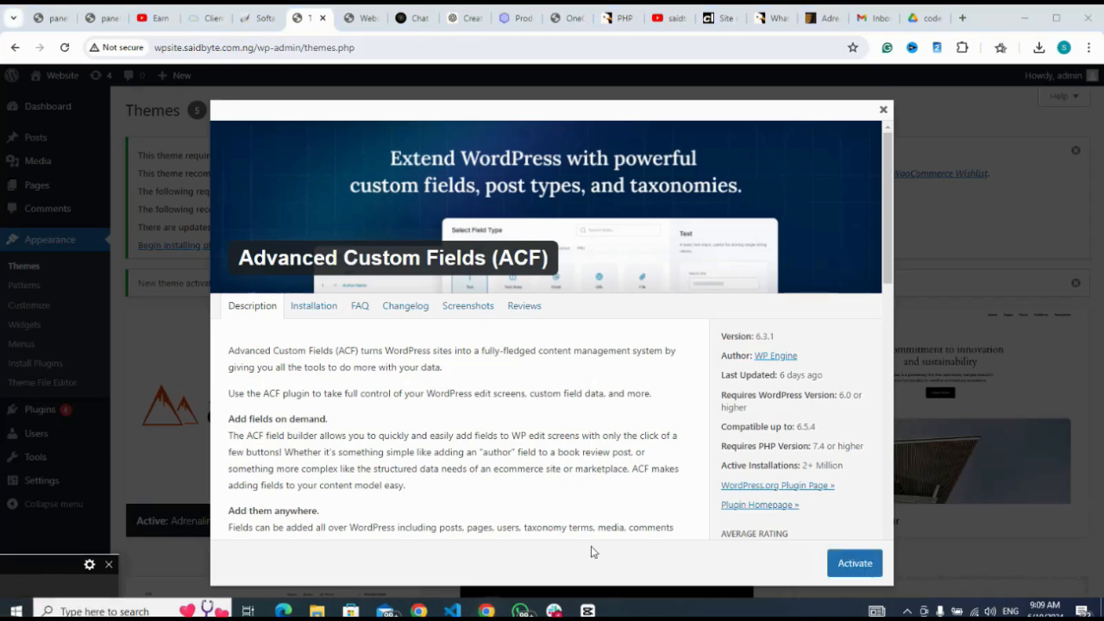
click(841, 574)
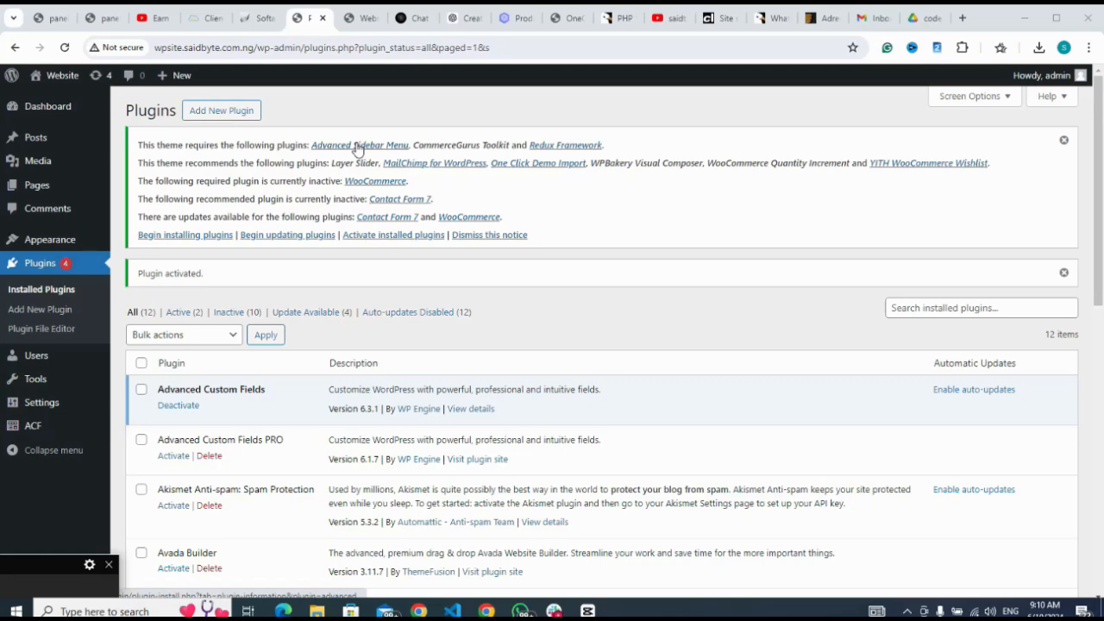
- Install and activate the Advanced Sidebar Menu plugin required by the theme
click(360, 147)
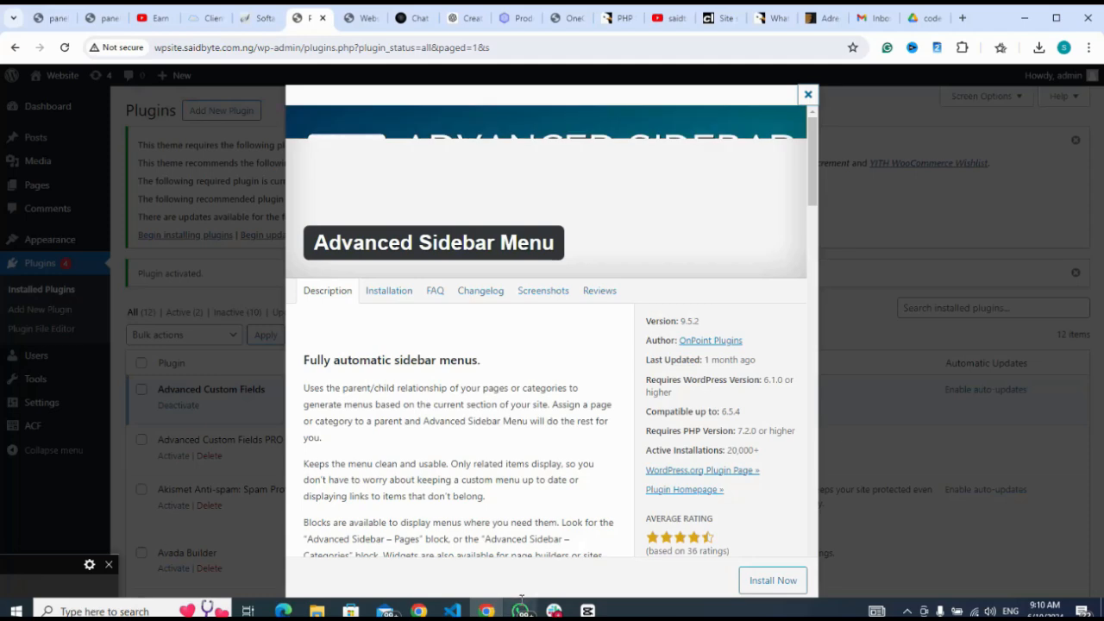
click(758, 584)
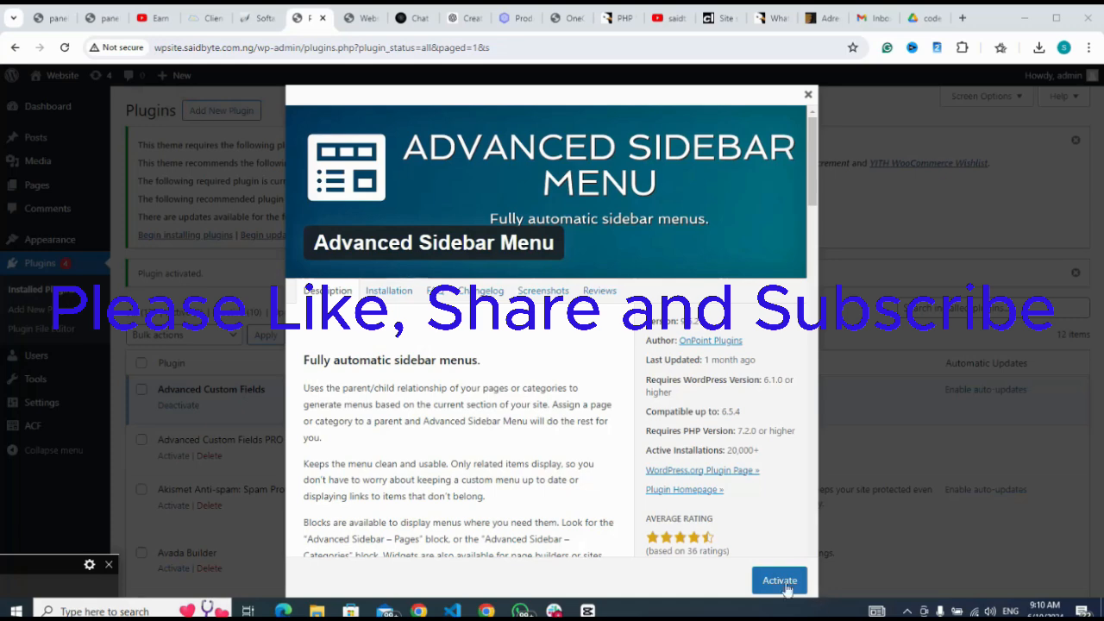
click(775, 580)
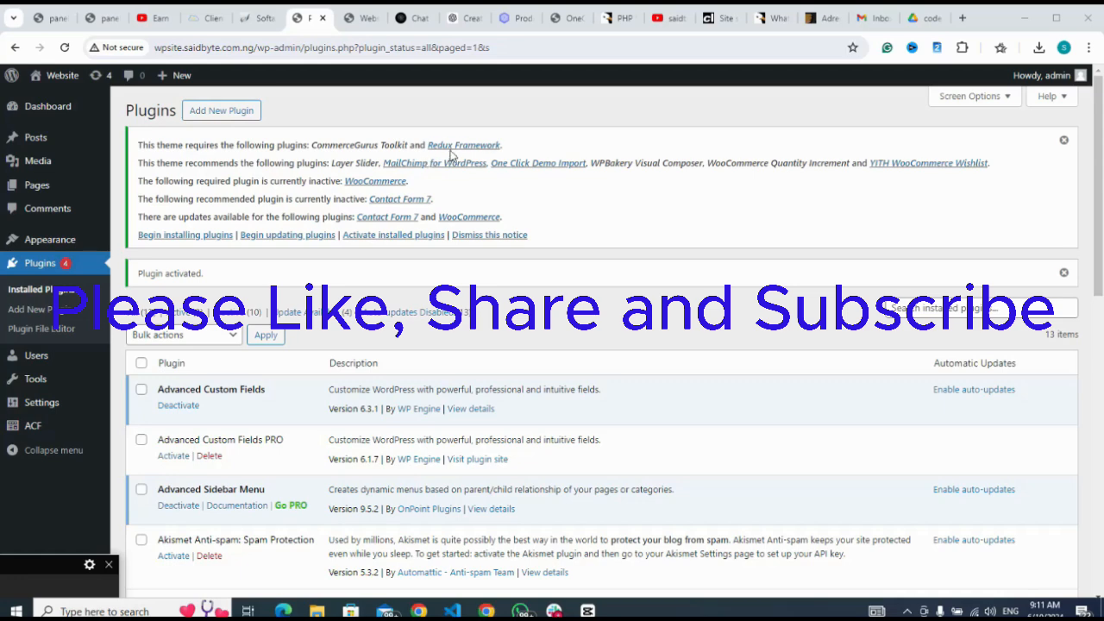
- Install and activate the Redux Framework plugin required by the theme
click(450, 151)
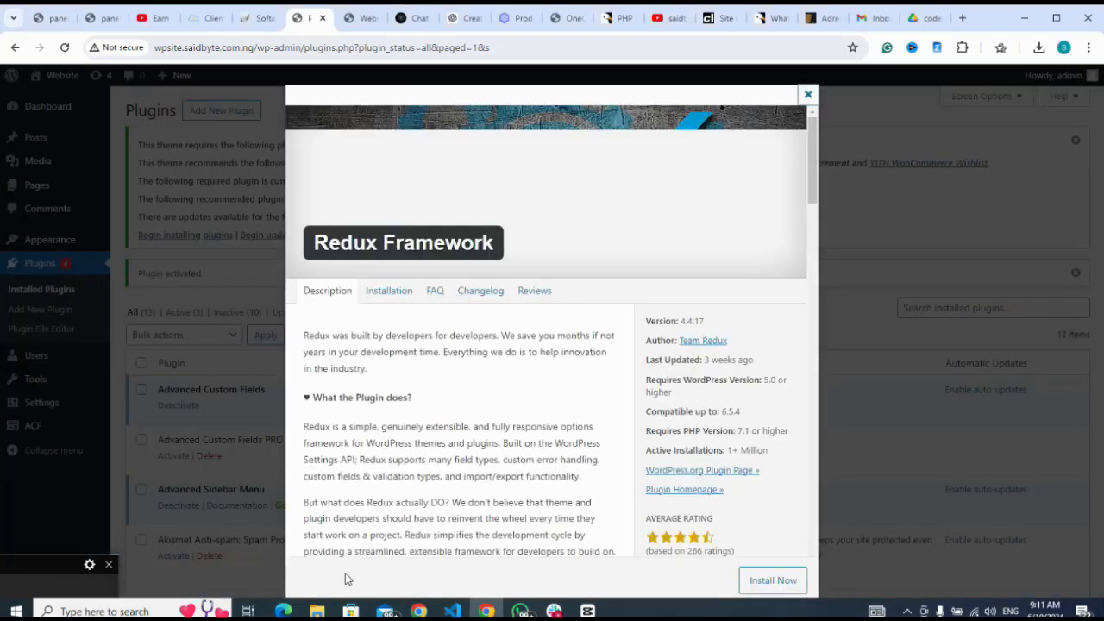
click(766, 585)
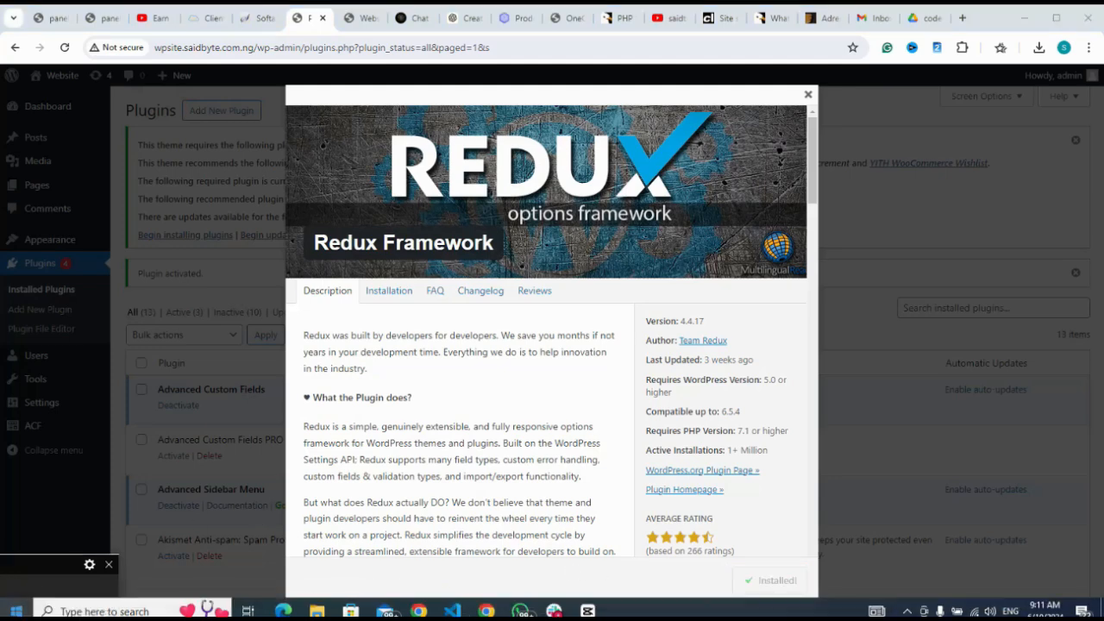
mouse_move(38, 577)
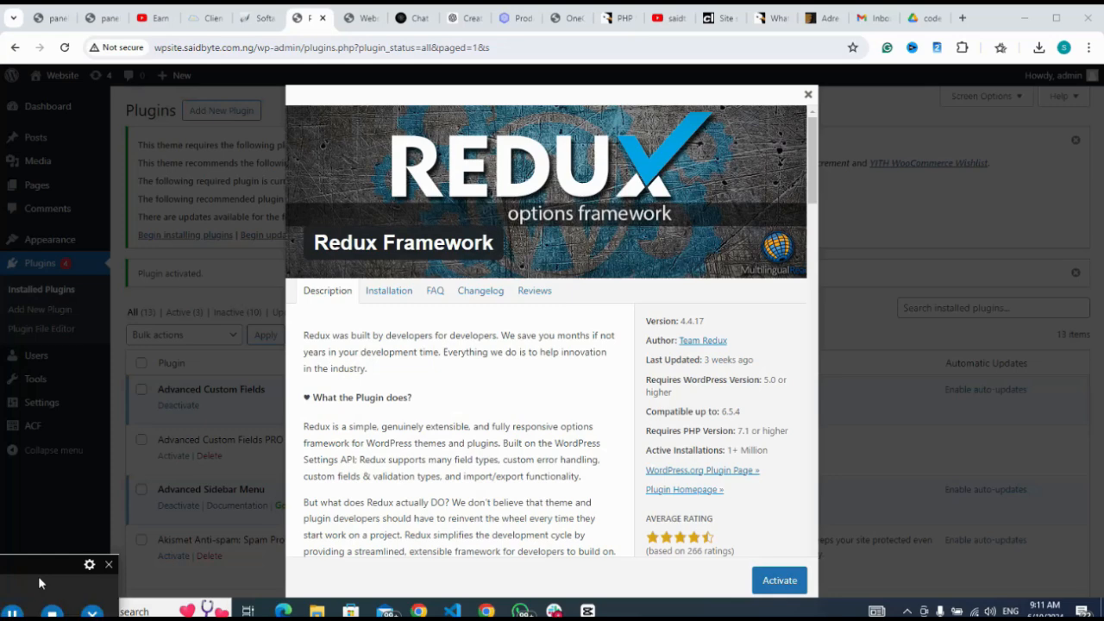
click(768, 583)
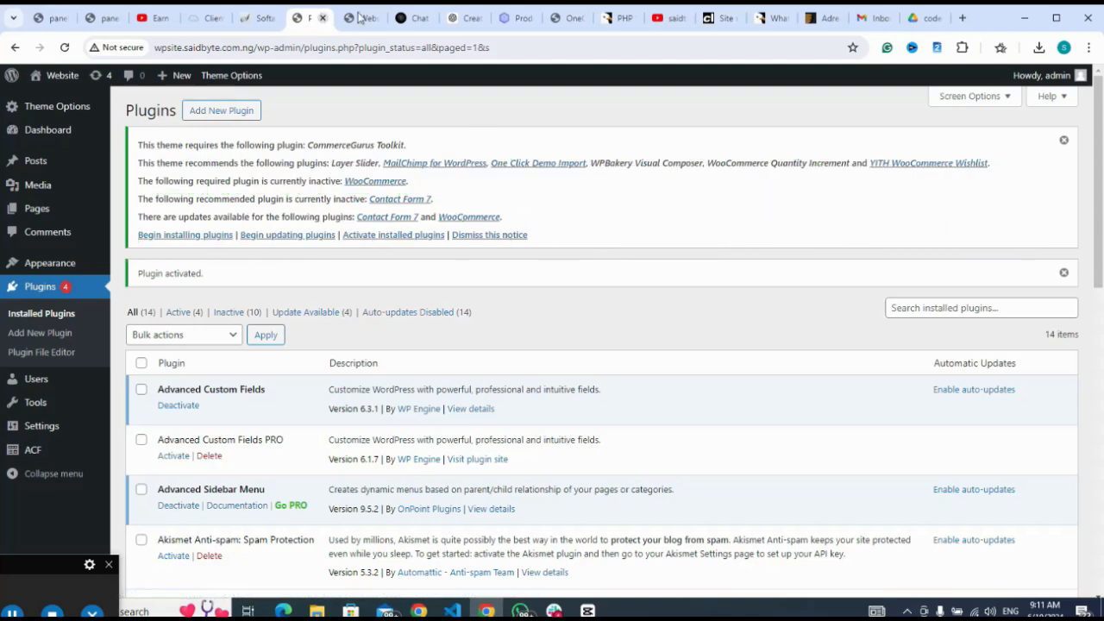
- Reload the live site and examine its front page layout, checking it against the theme's remaining plugin requirements
click(358, 17)
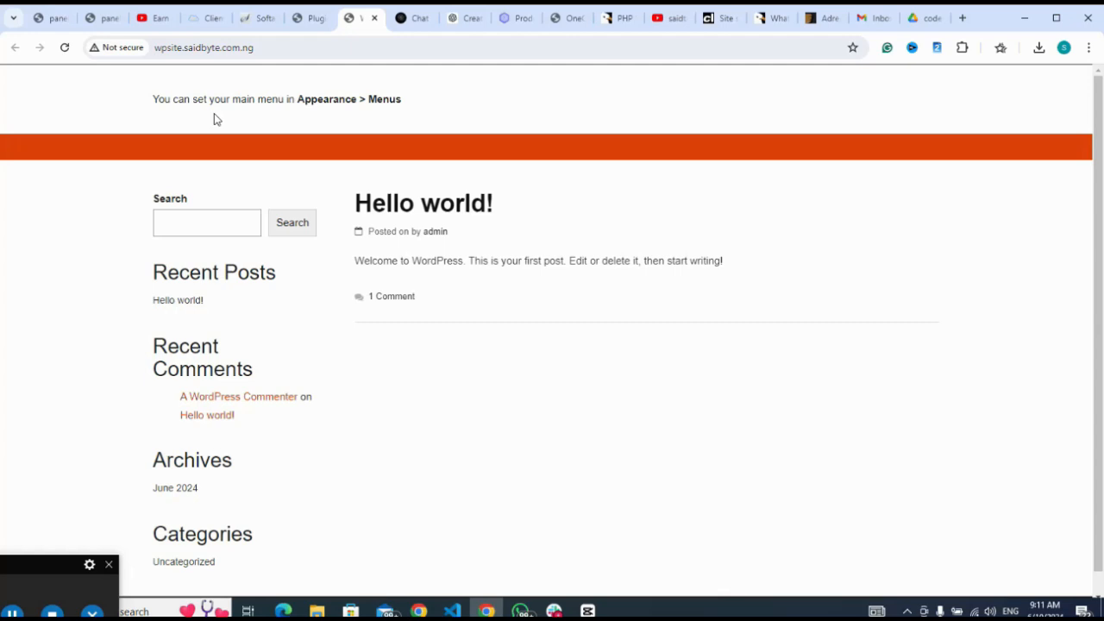
click(64, 48)
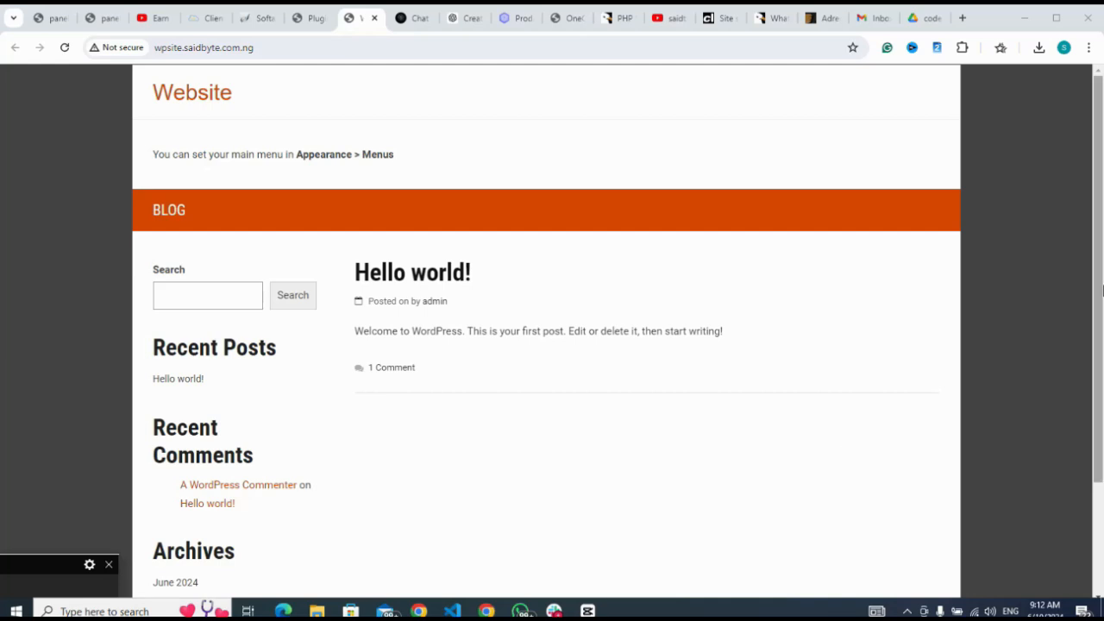
drag(1101, 284, 1089, 236)
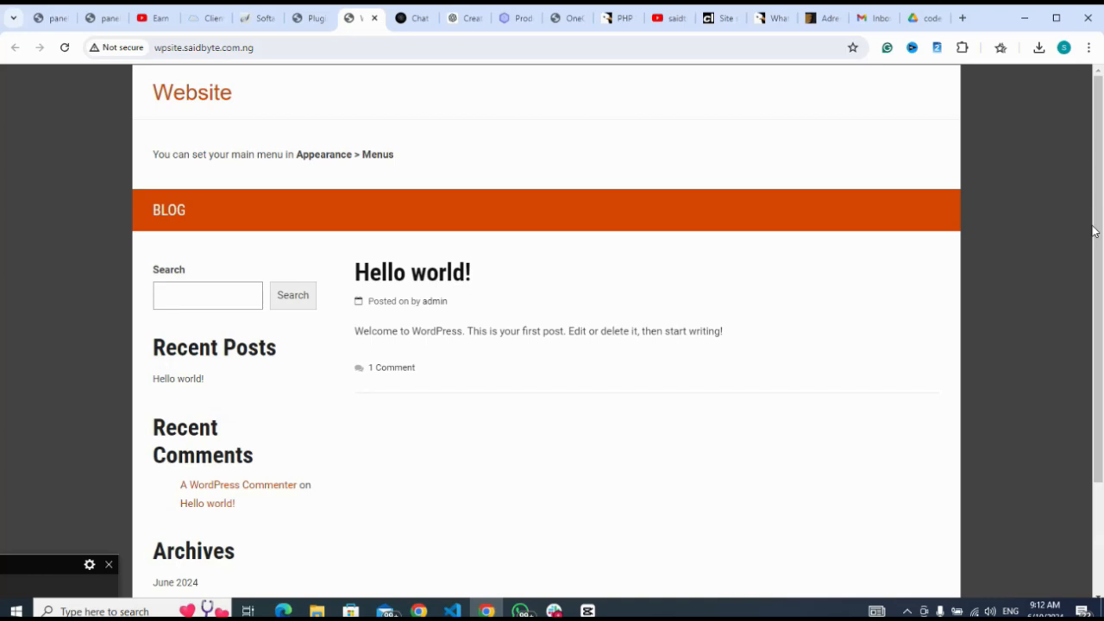
click(312, 21)
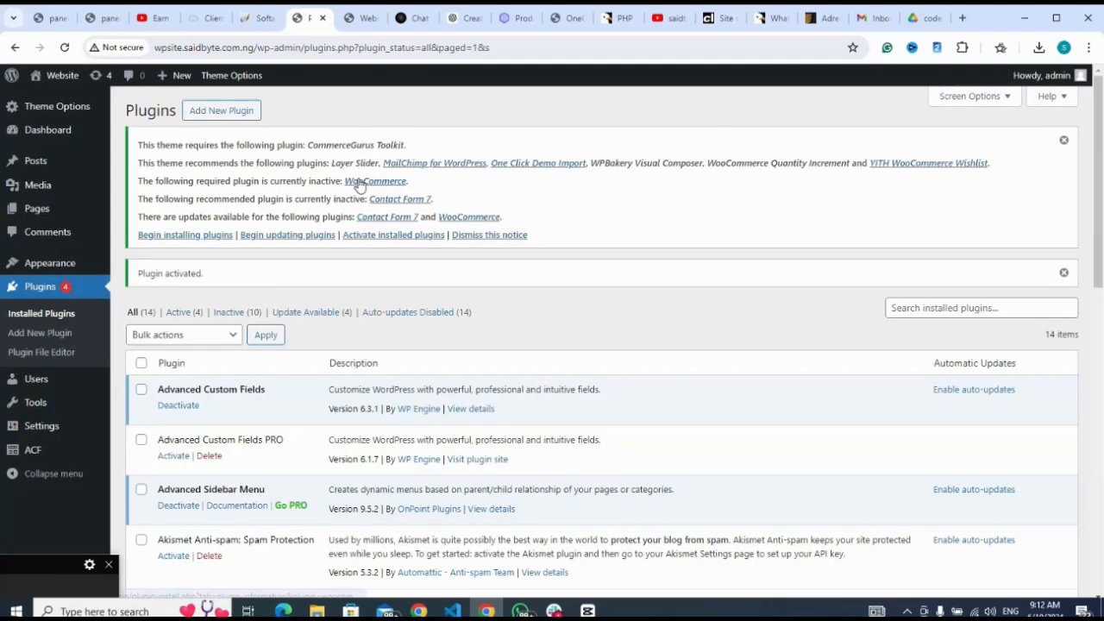
click(366, 30)
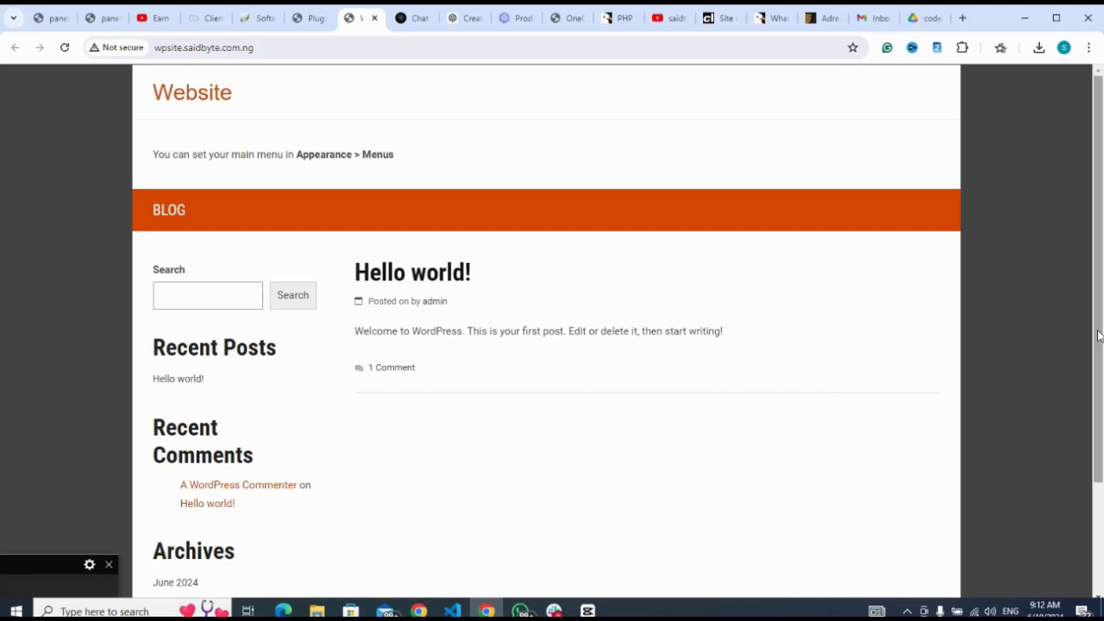
scroll(1098, 336, down, 2)
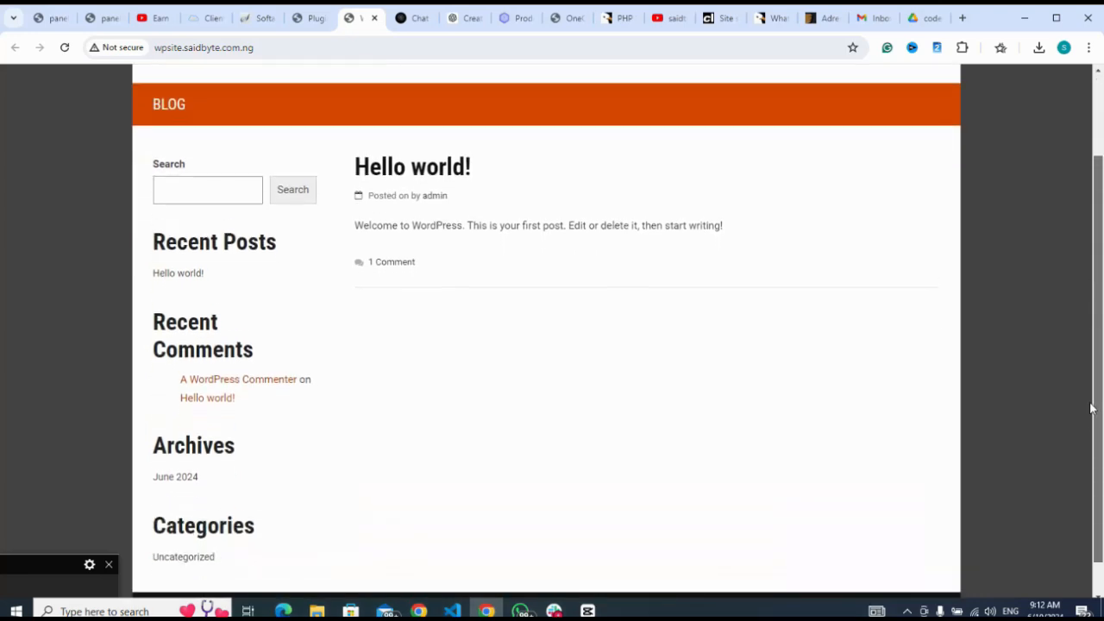
scroll(1092, 409, up, 2)
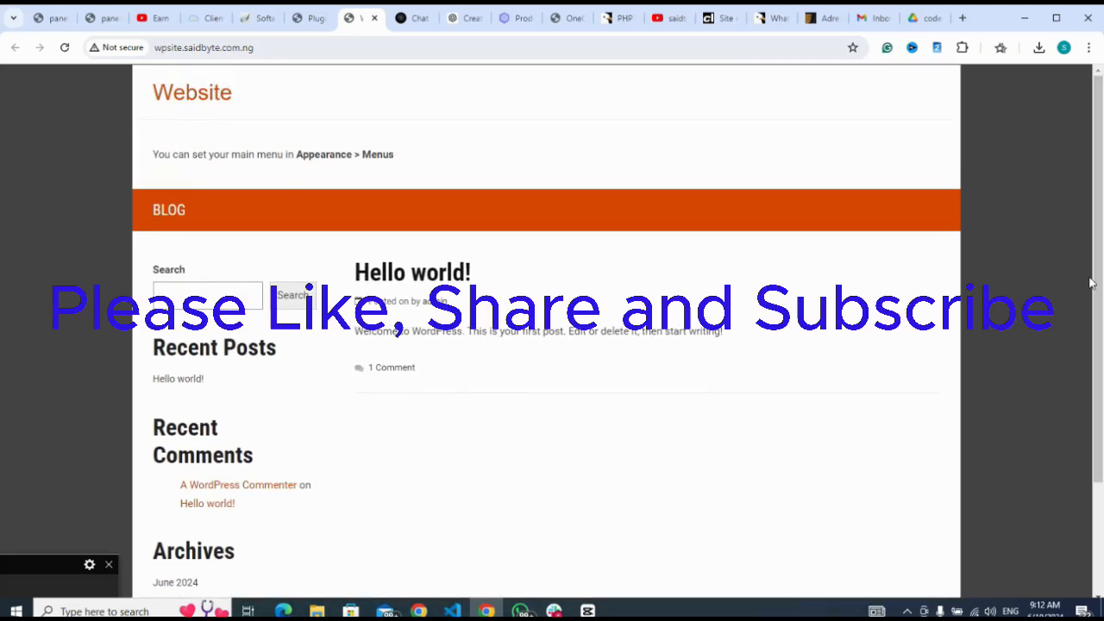
click(25, 567)
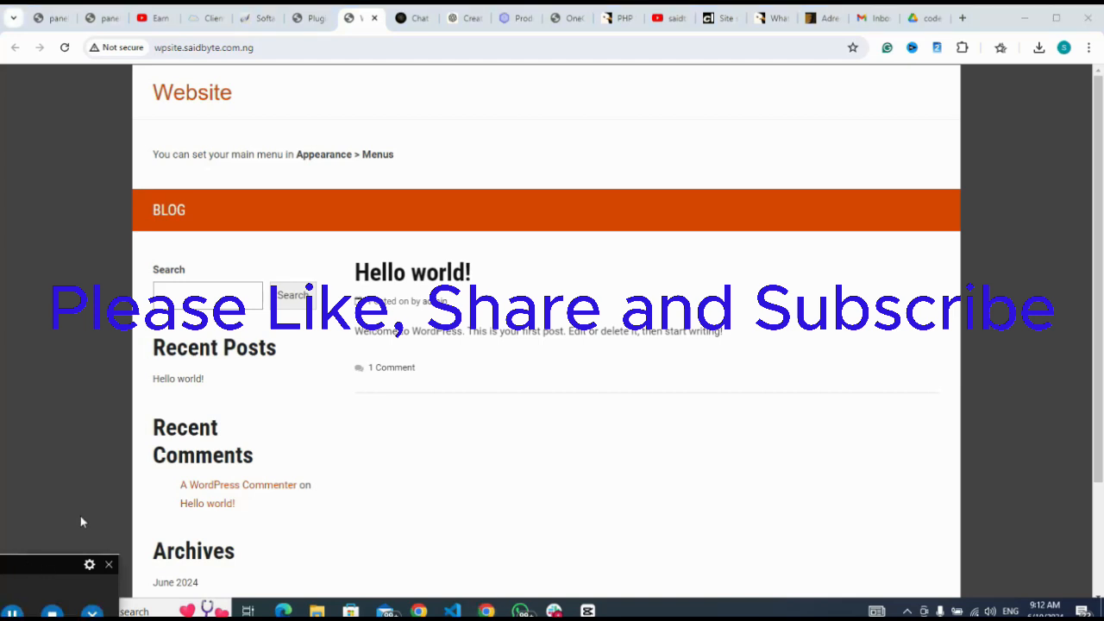